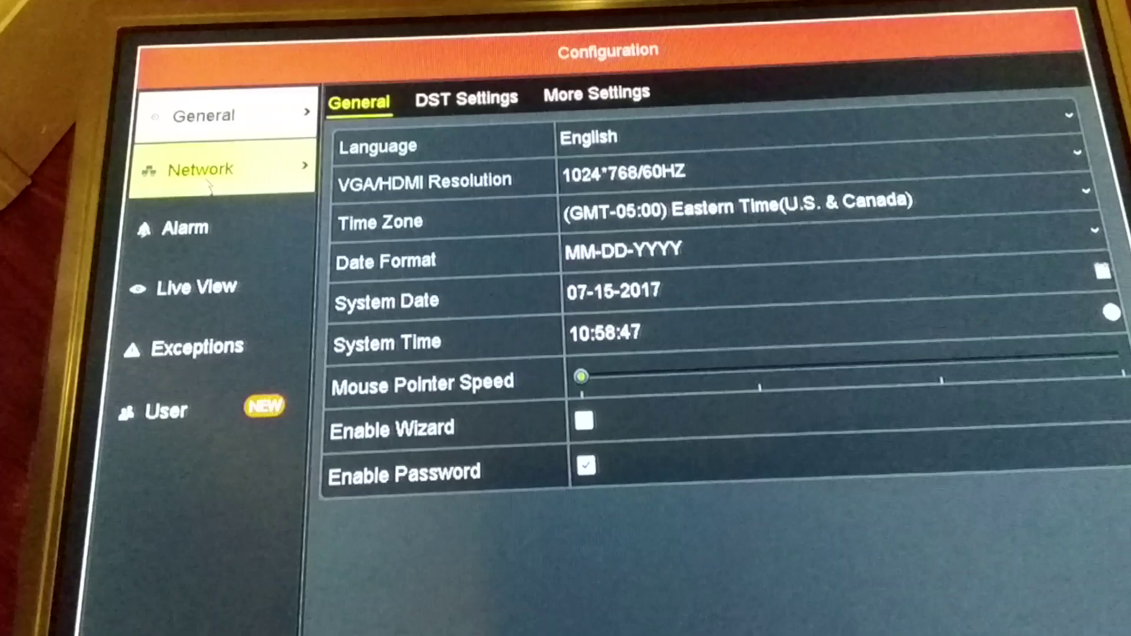
Step: Open the Network settings to view DHCP on, device IPv4 192.168.1.6 and internal NIC 192.168.1.199
{"action": "left_click", "coordinate": [211, 177]}
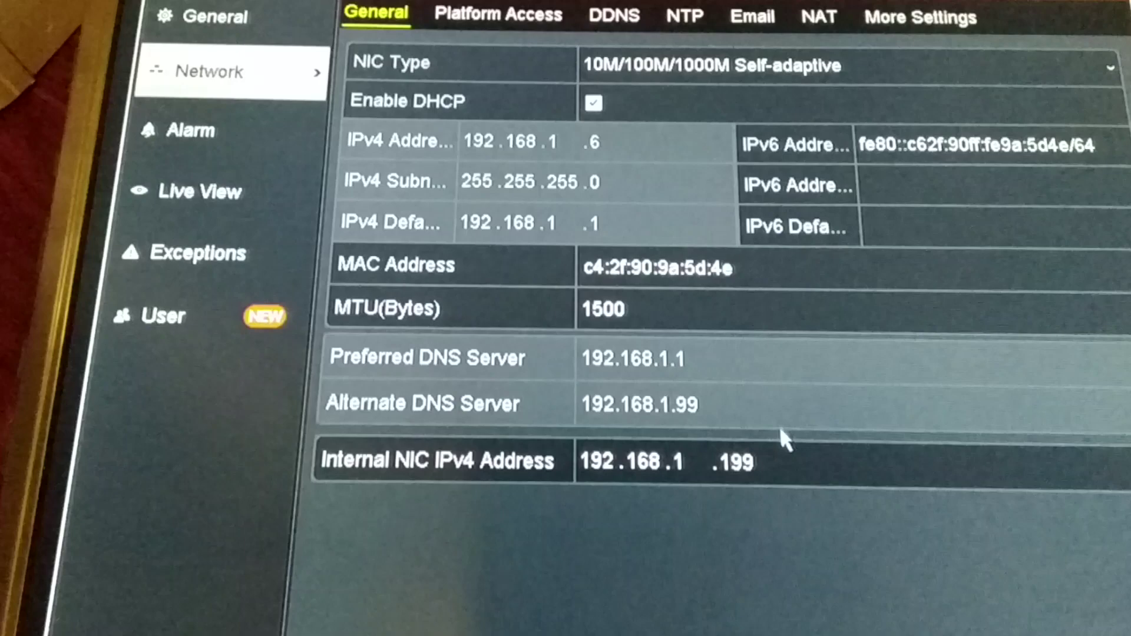
{"action": "left_click", "coordinate": [785, 458]}
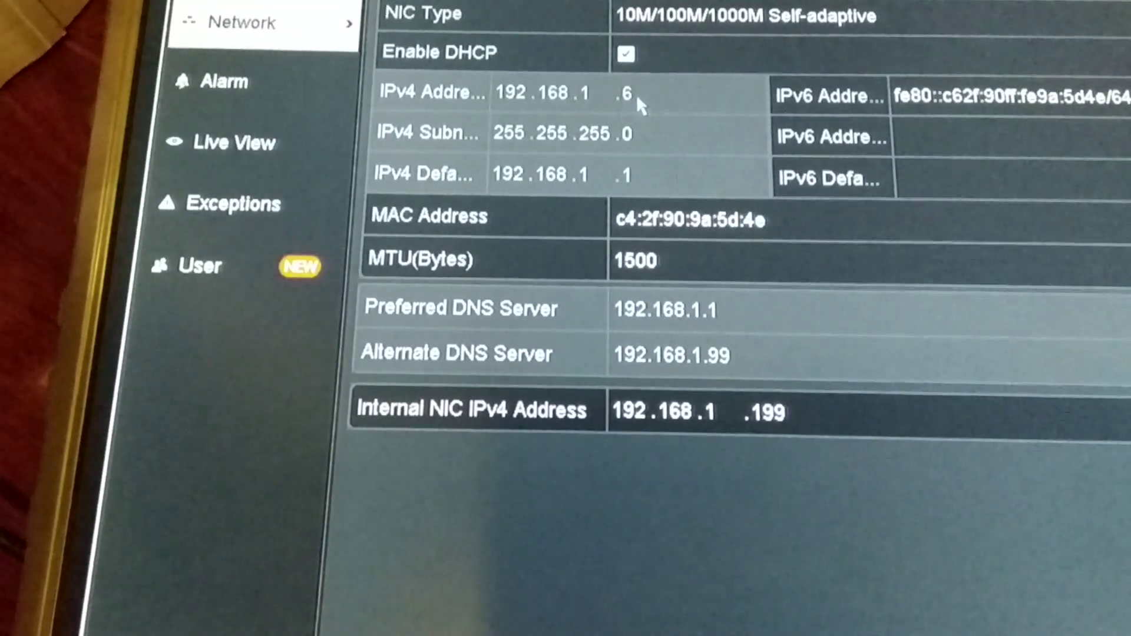
Step: Disable DHCP and change the device IPv4 address's last octet to 89 (192.168.1.89)
{"action": "left_click", "coordinate": [627, 55]}
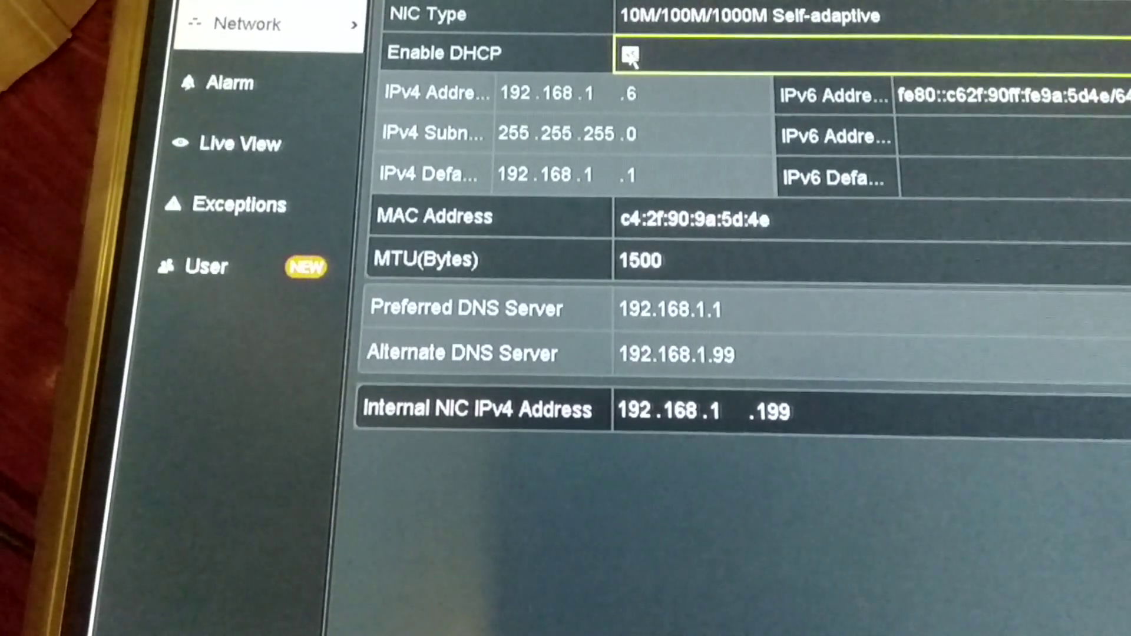
{"action": "left_click", "coordinate": [630, 55]}
{"action": "left_click", "coordinate": [667, 86]}
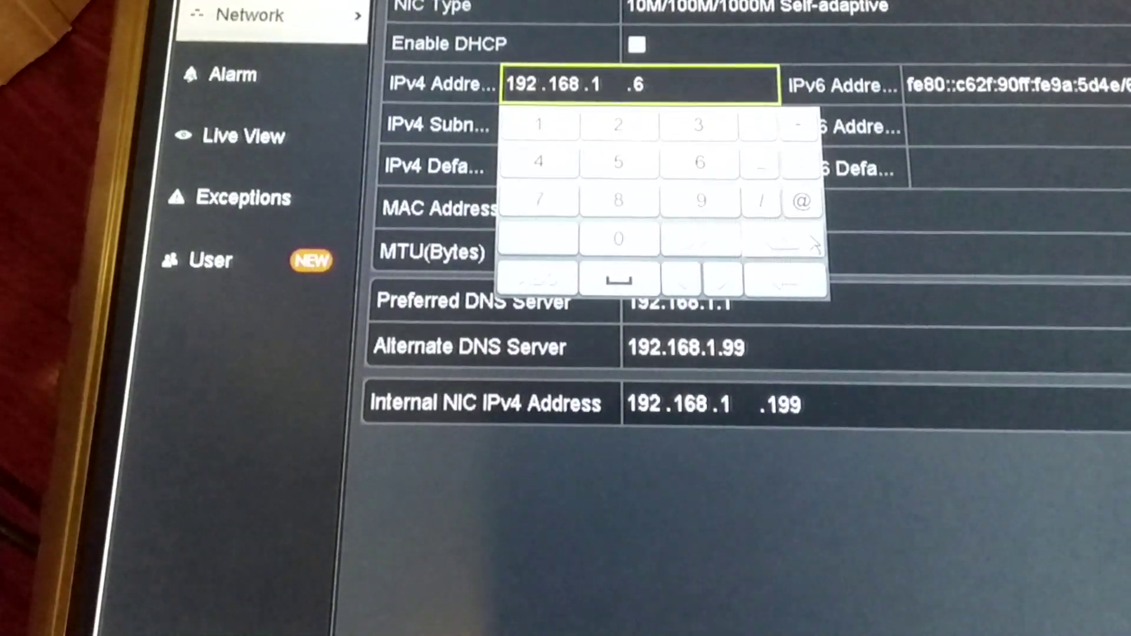
{"action": "left_click", "coordinate": [796, 246]}
{"action": "type", "text": "89"}
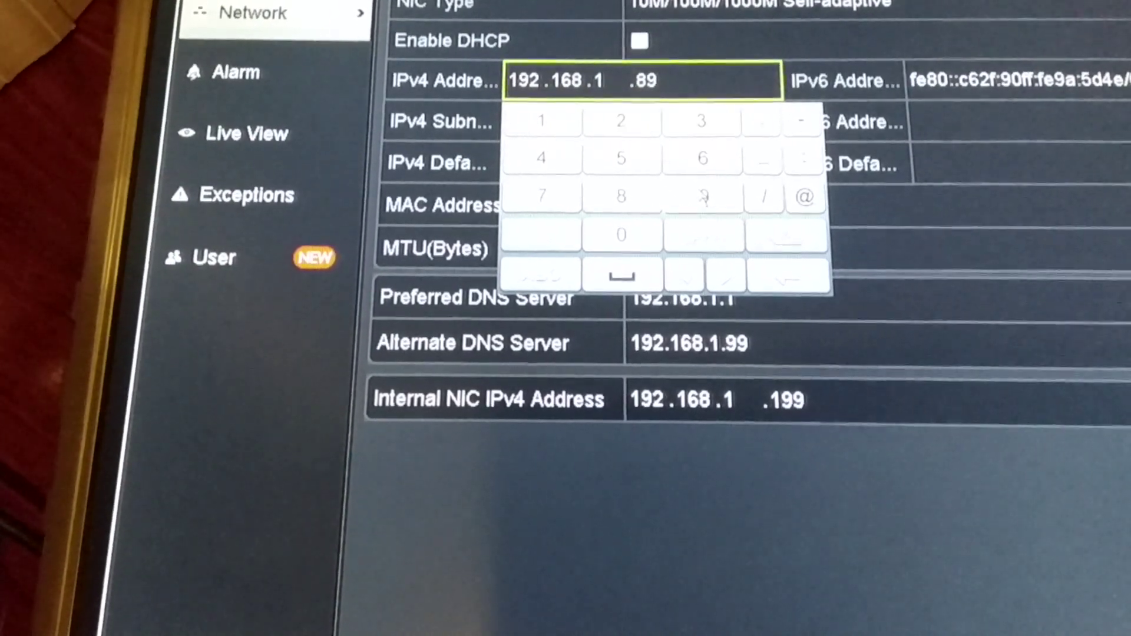
{"action": "left_click", "coordinate": [788, 283]}
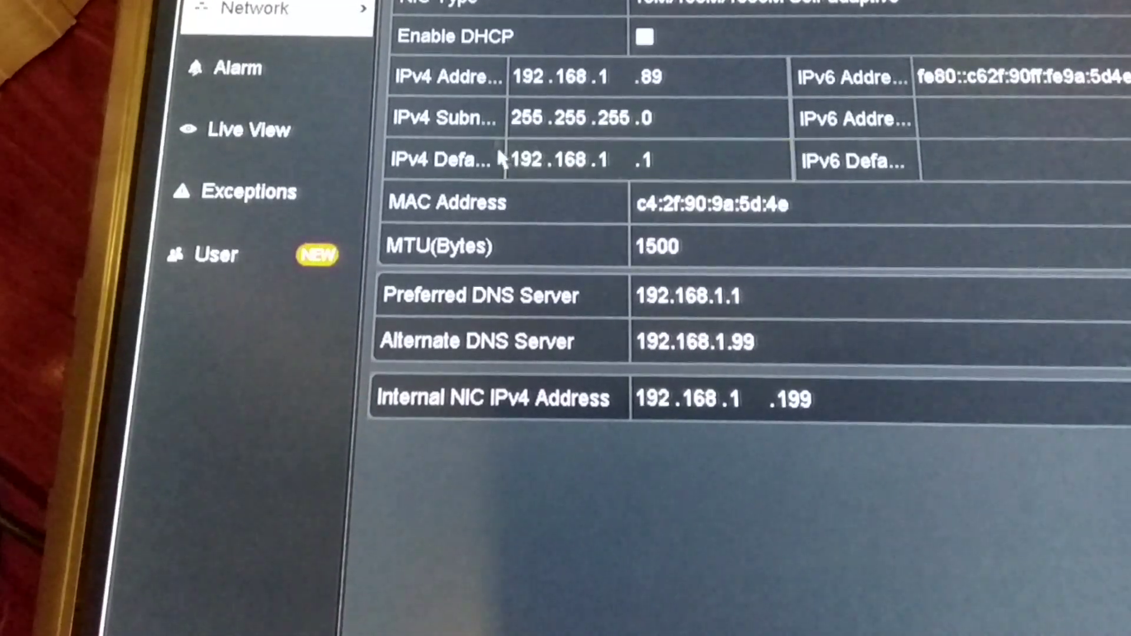
{"action": "left_click", "coordinate": [531, 134]}
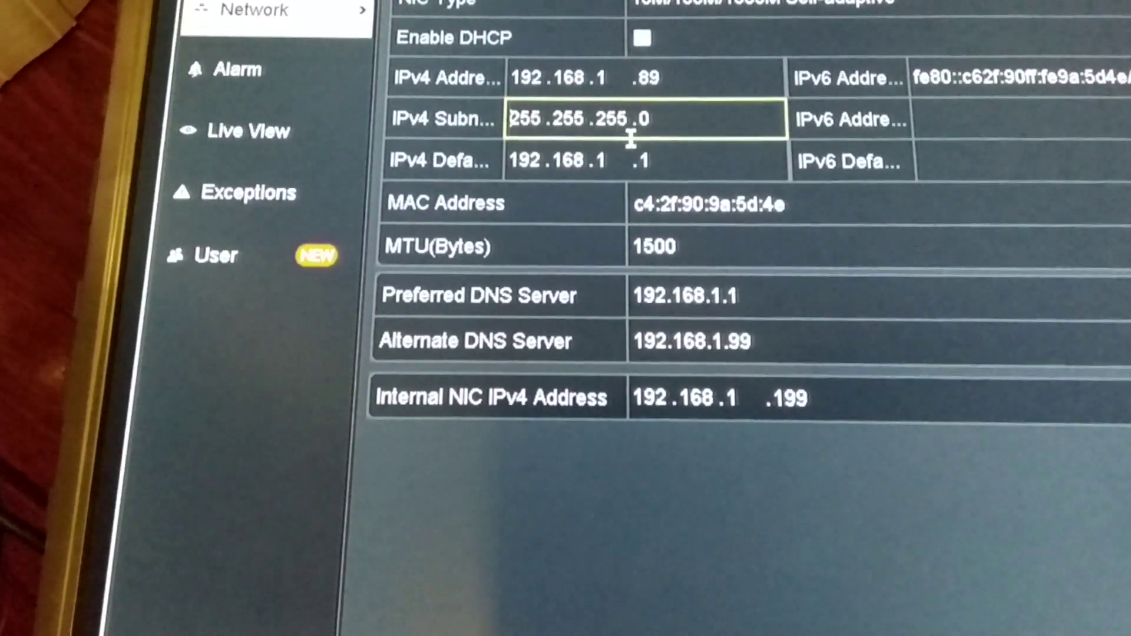
Step: Move to the Default Gateway field and apply, getting an internal NIC IPv4 conflict that reverts the address to 192.0.0.64
{"action": "left_click", "coordinate": [541, 164]}
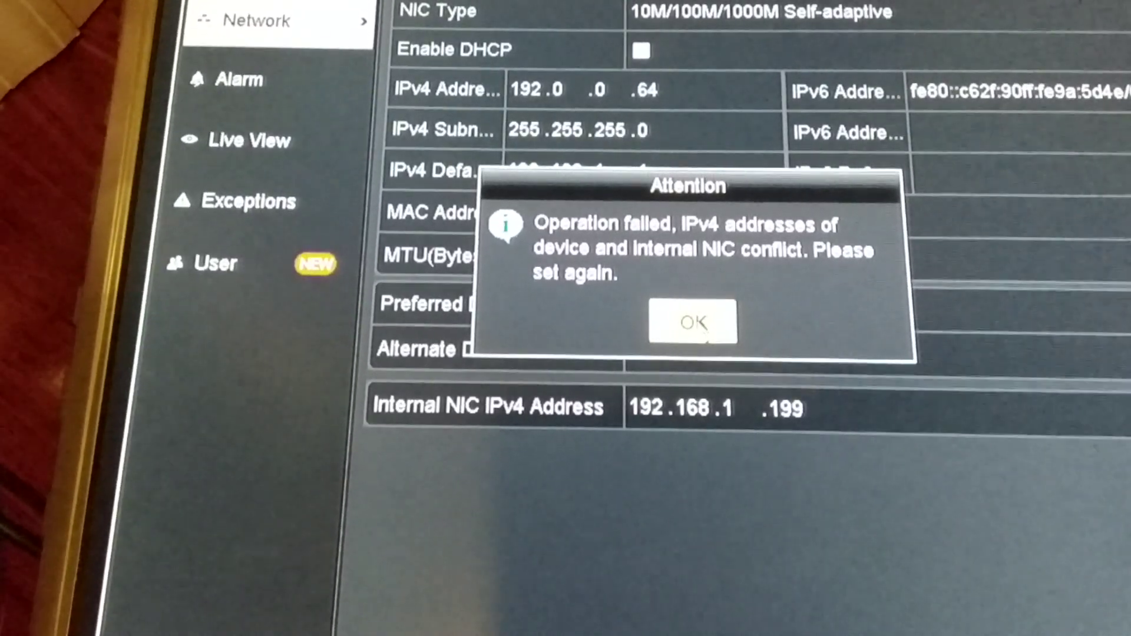
Step: Dismiss the IPv4 conflict alert and select the Default Gateway field (192.168.1.1)
{"action": "left_click", "coordinate": [693, 322]}
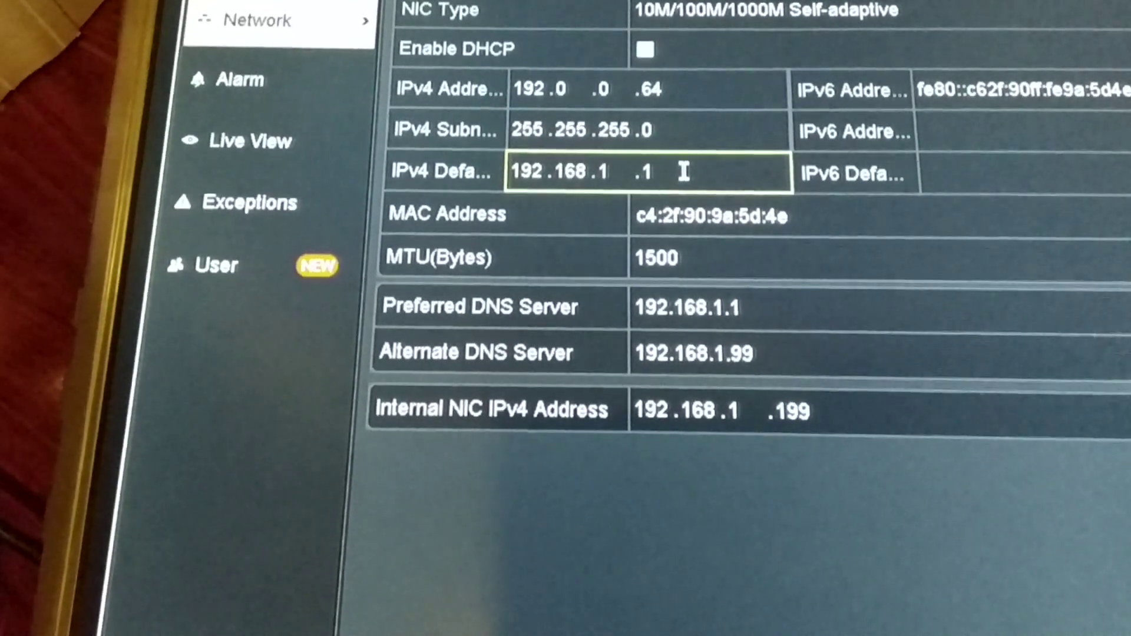
{"action": "left_click", "coordinate": [684, 171]}
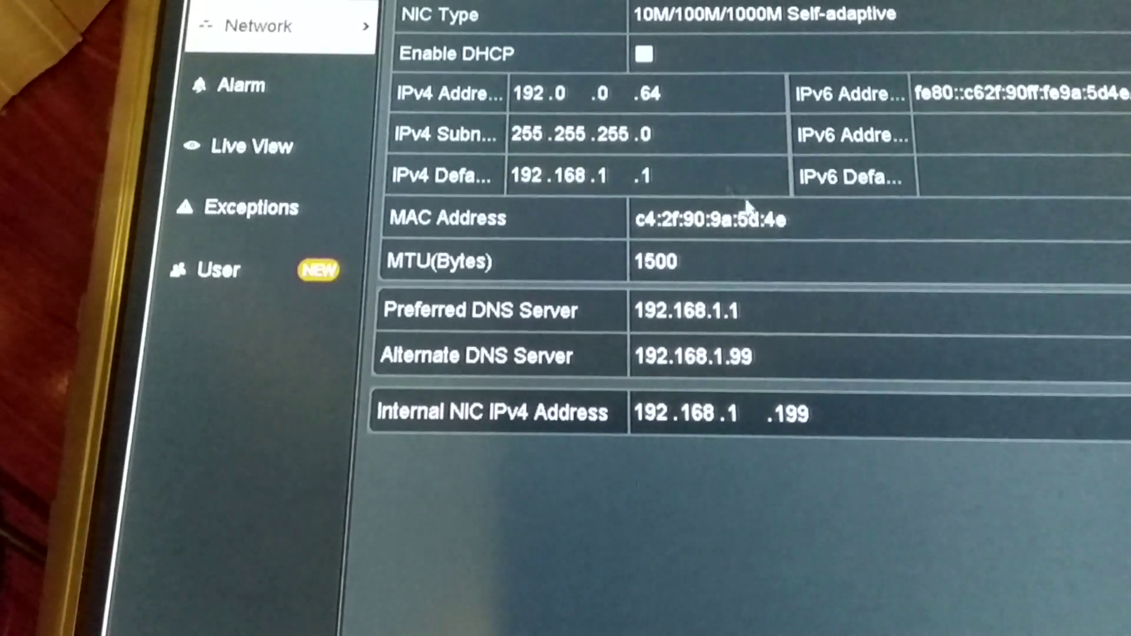